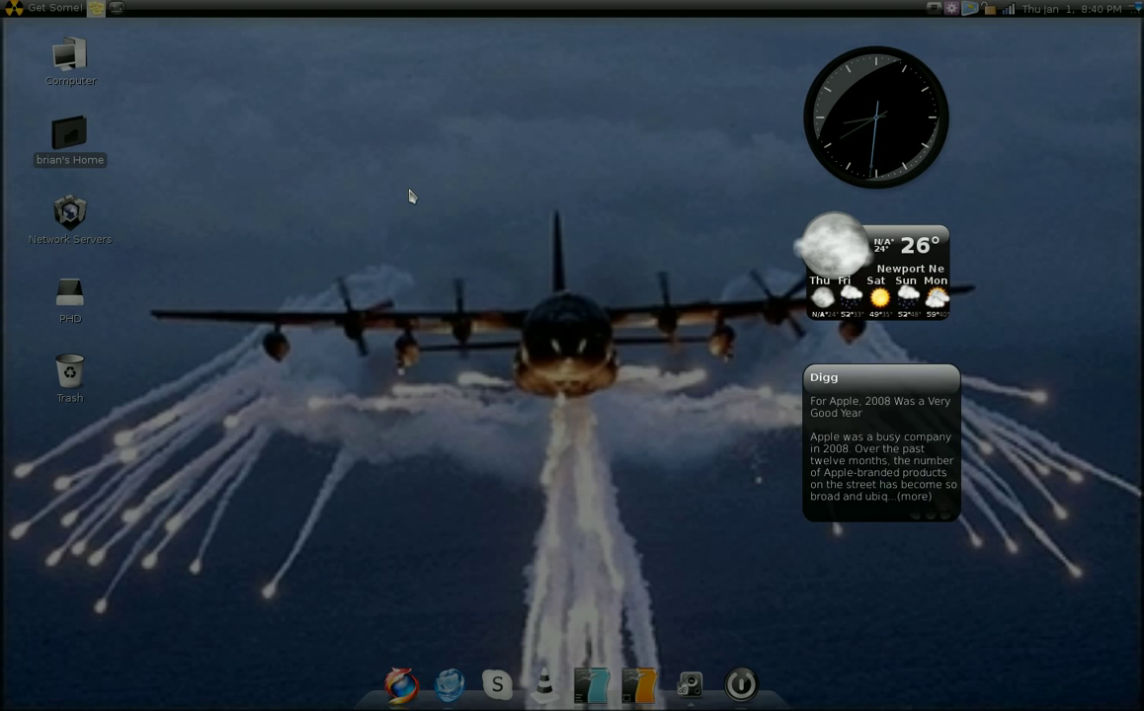
# - Hide the Compiz widget layer with F9 so the clock, weather and Digg widgets vanish
pyautogui.press('F9')
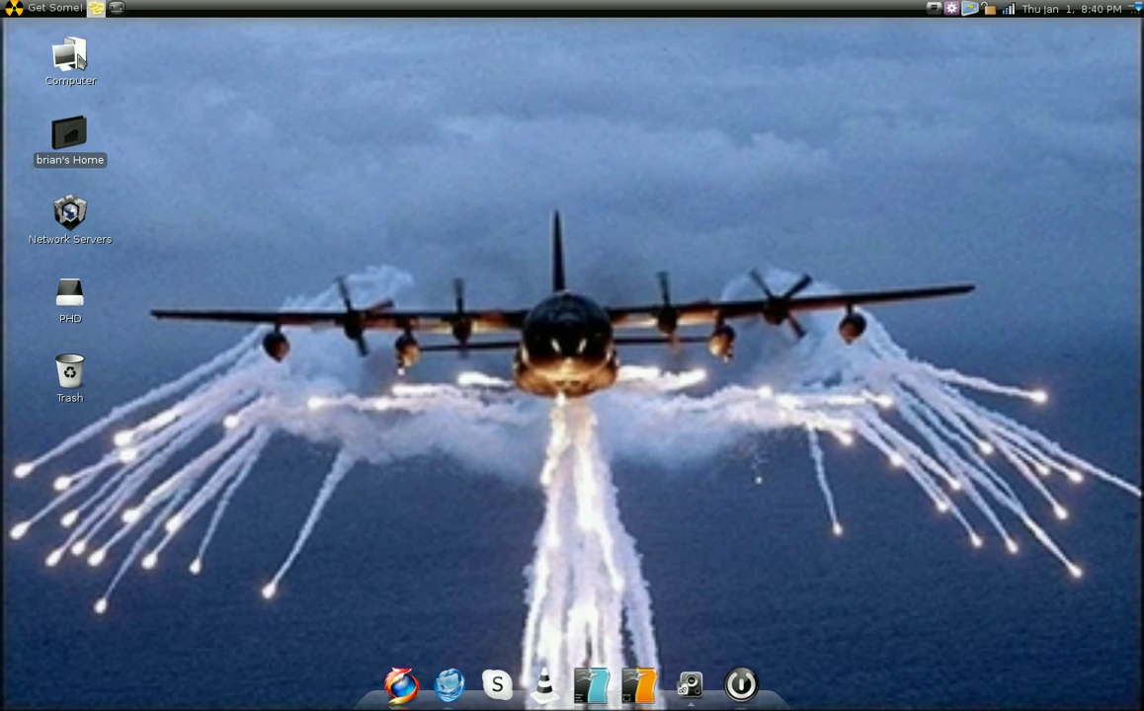
# - Quick-search 'screenlets' in Synaptic and view the installed package's description
pyautogui.click(63, 12)
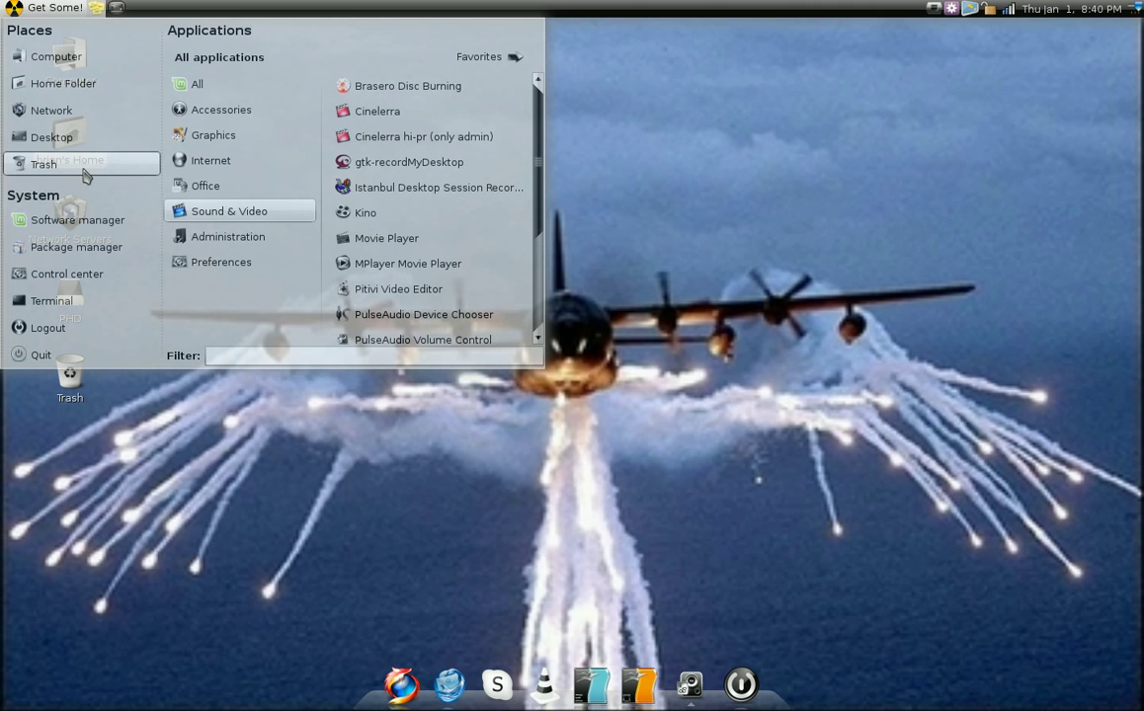
pyautogui.click(83, 248)
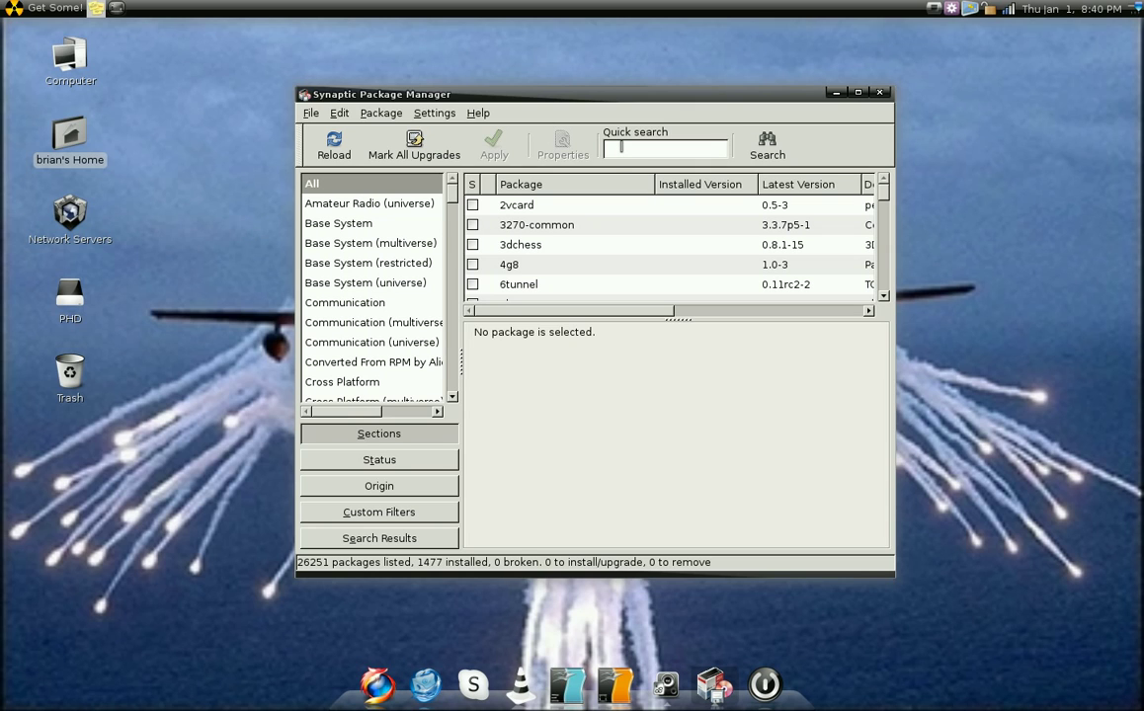
pyautogui.write('screenlets')
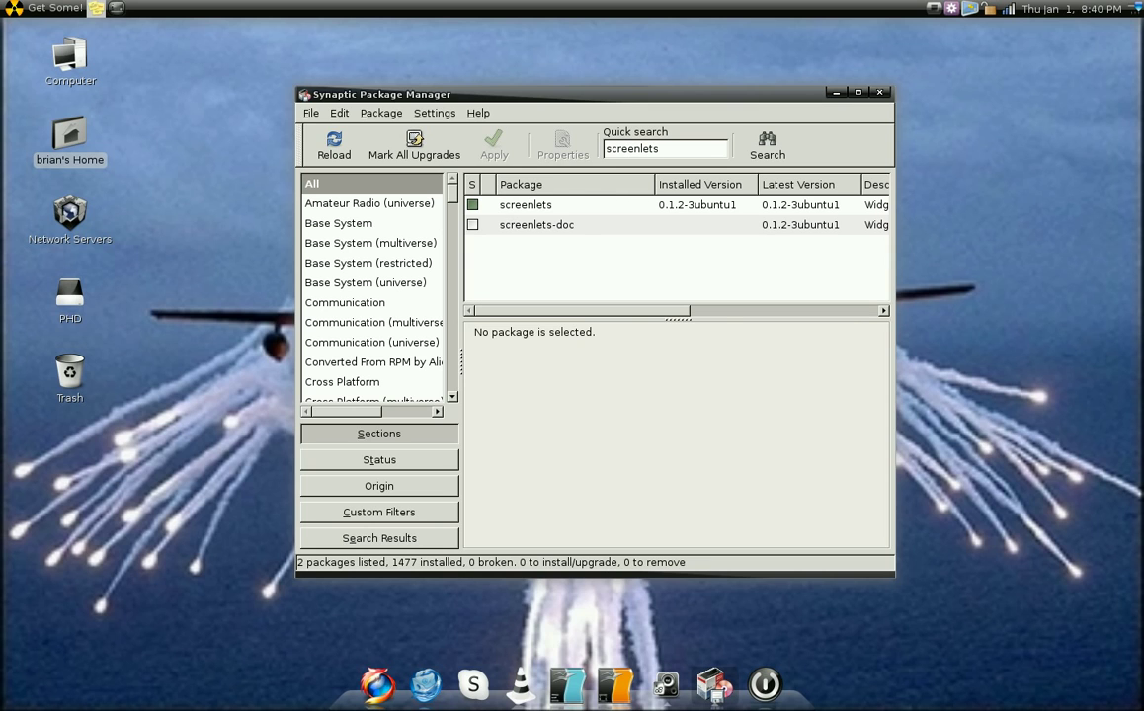
pyautogui.click(582, 207)
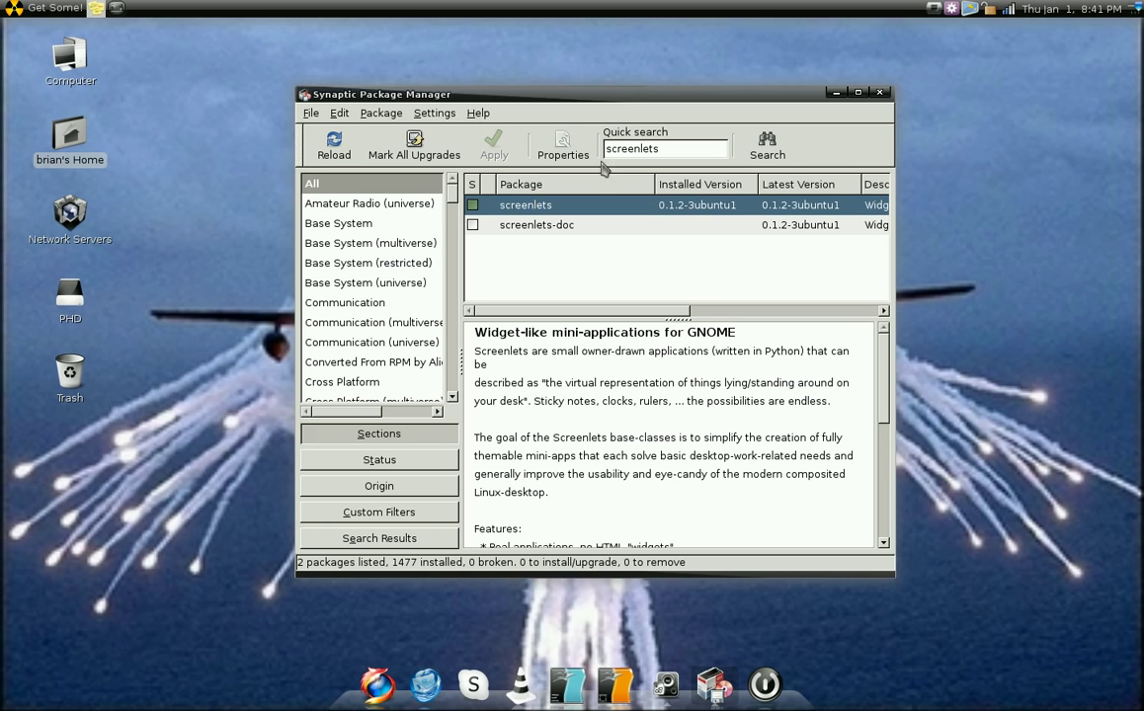
# - Close Synaptic and bring up the Screenlets Manager from the tray icon
pyautogui.click(879, 94)
pyautogui.click(964, 13)
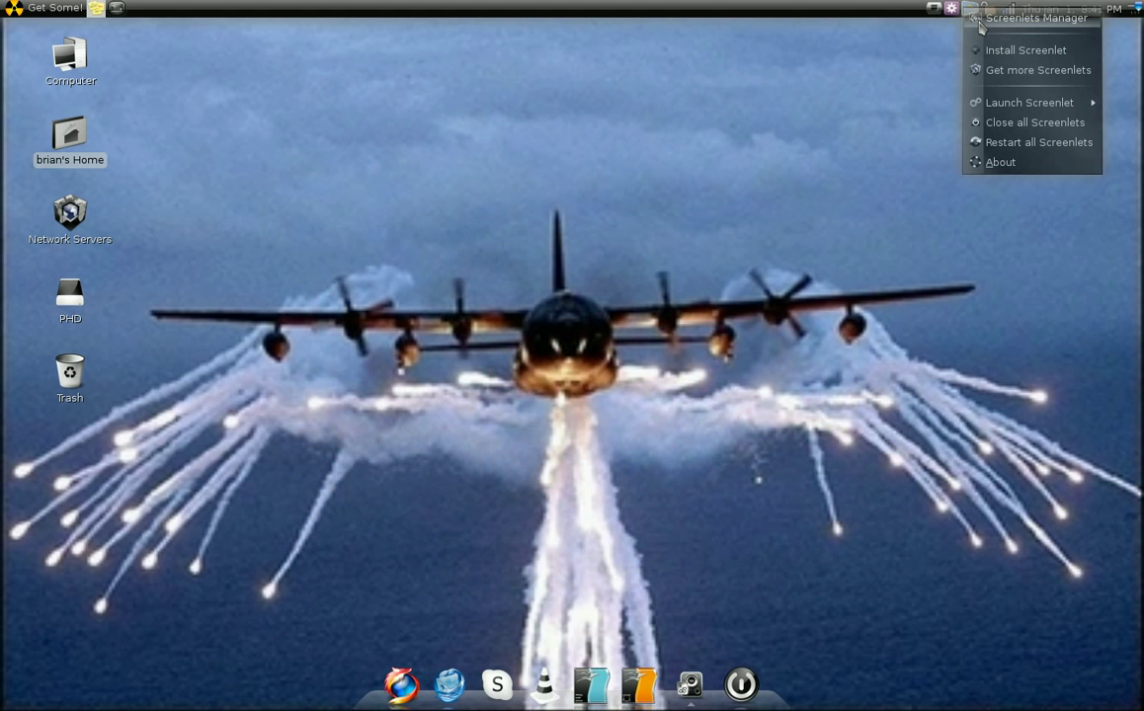
pyautogui.click(979, 19)
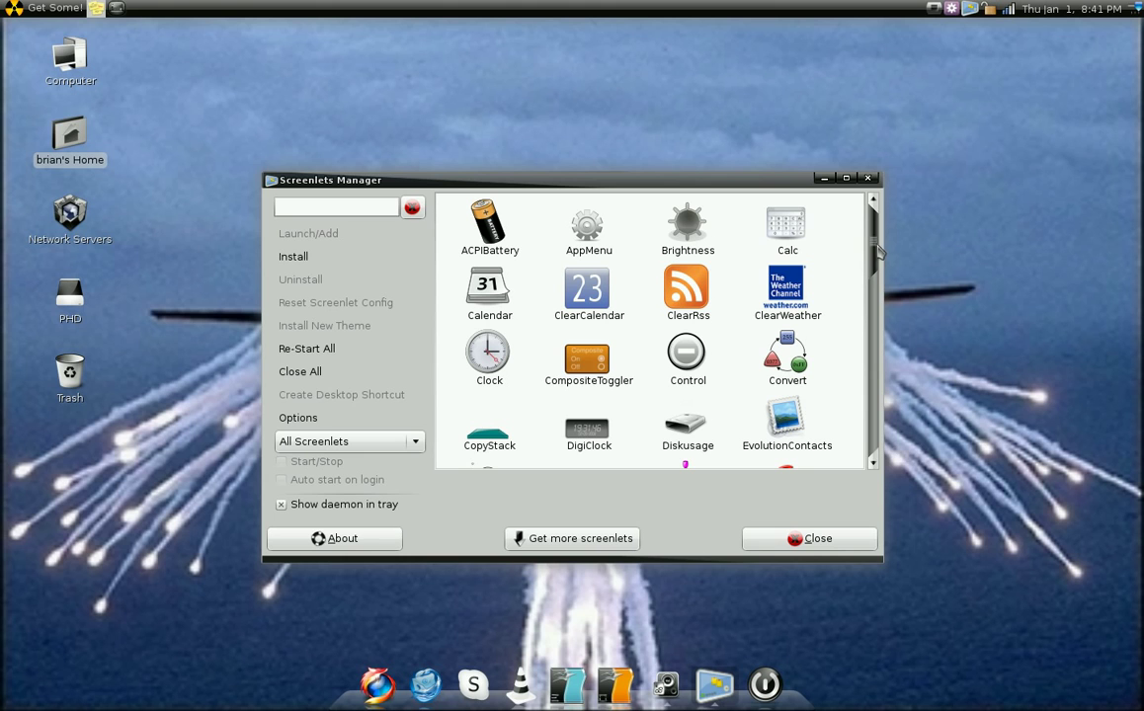
pyautogui.scroll(-1, 878, 246)
pyautogui.scroll(1, 875, 243)
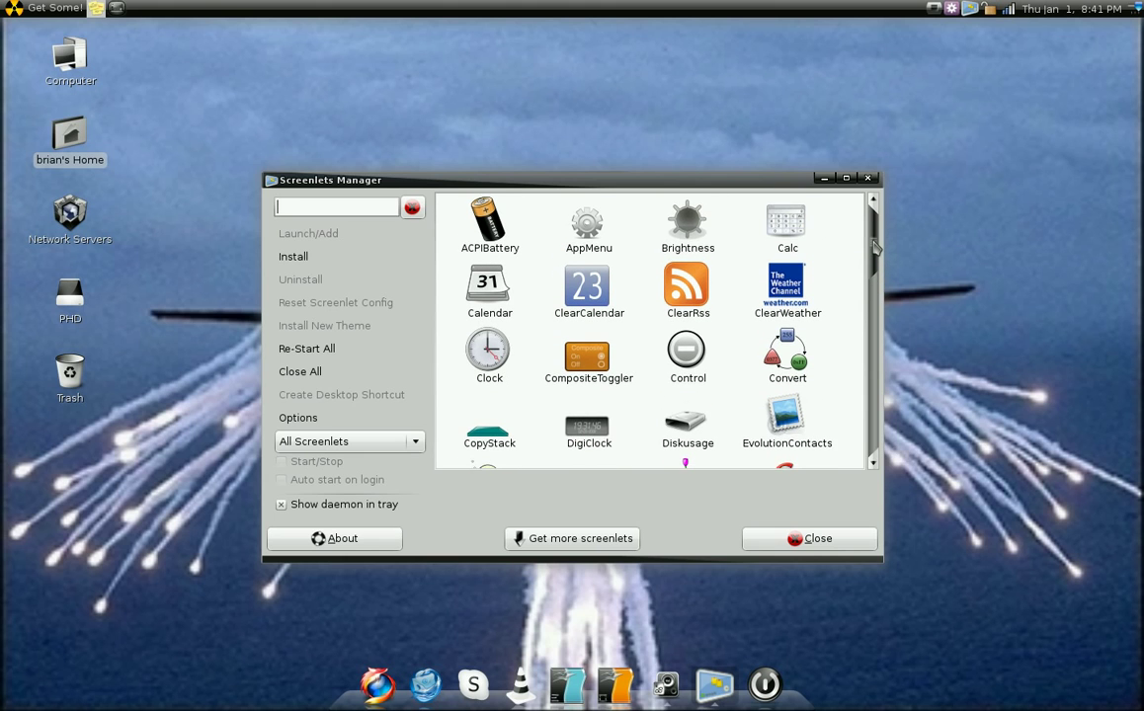
pyautogui.moveTo(876, 243); pyautogui.dragTo(866, 404)
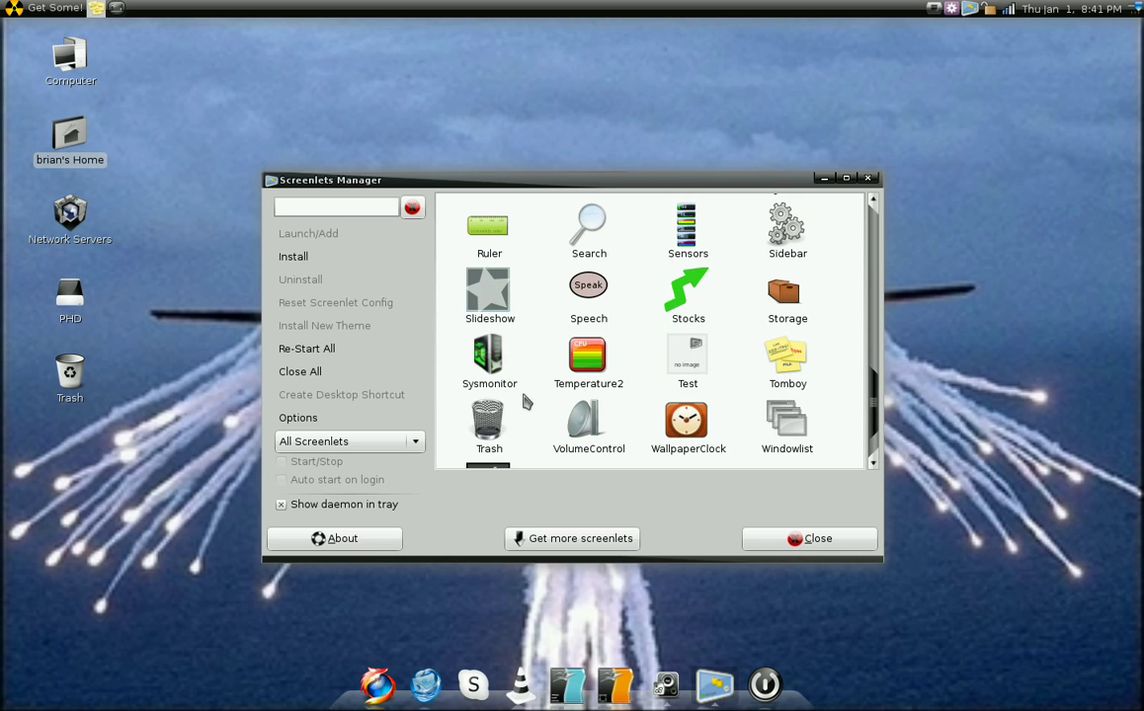
# - Start the Sysmonitor screenlet running and close the Screenlets Manager
pyautogui.click(477, 374)
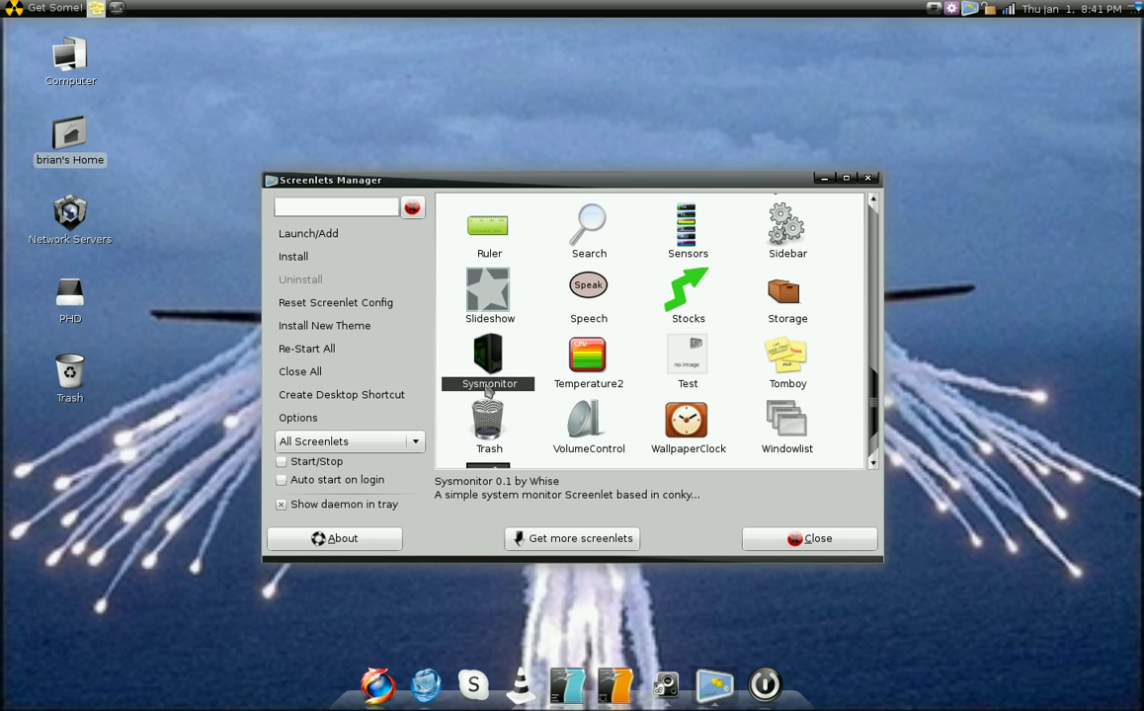
pyautogui.click(283, 464)
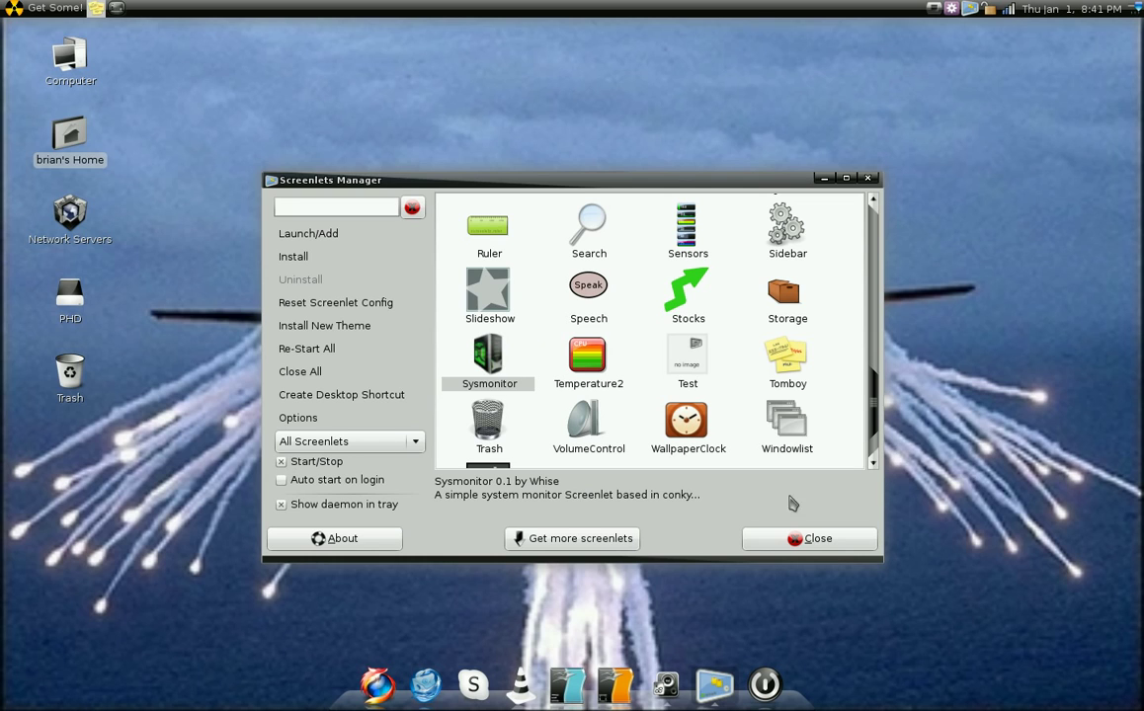
pyautogui.click(830, 543)
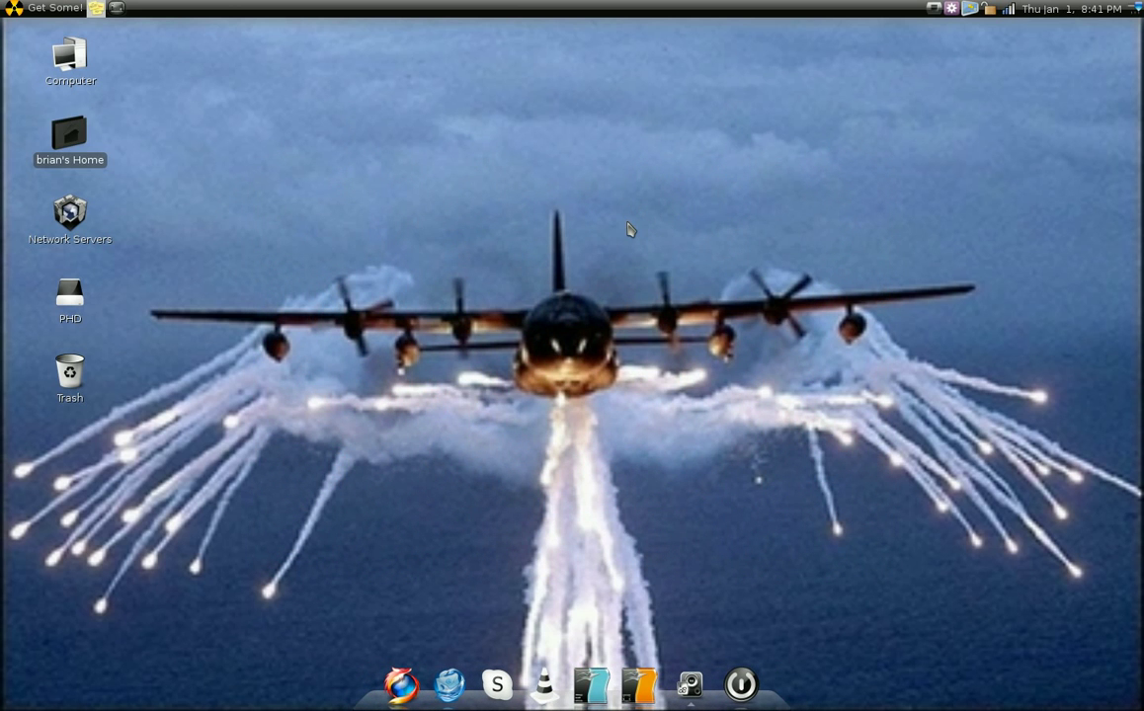
# - Show the widget layer with F9 to confirm the system monitor, then hide it again
pyautogui.press('F9')
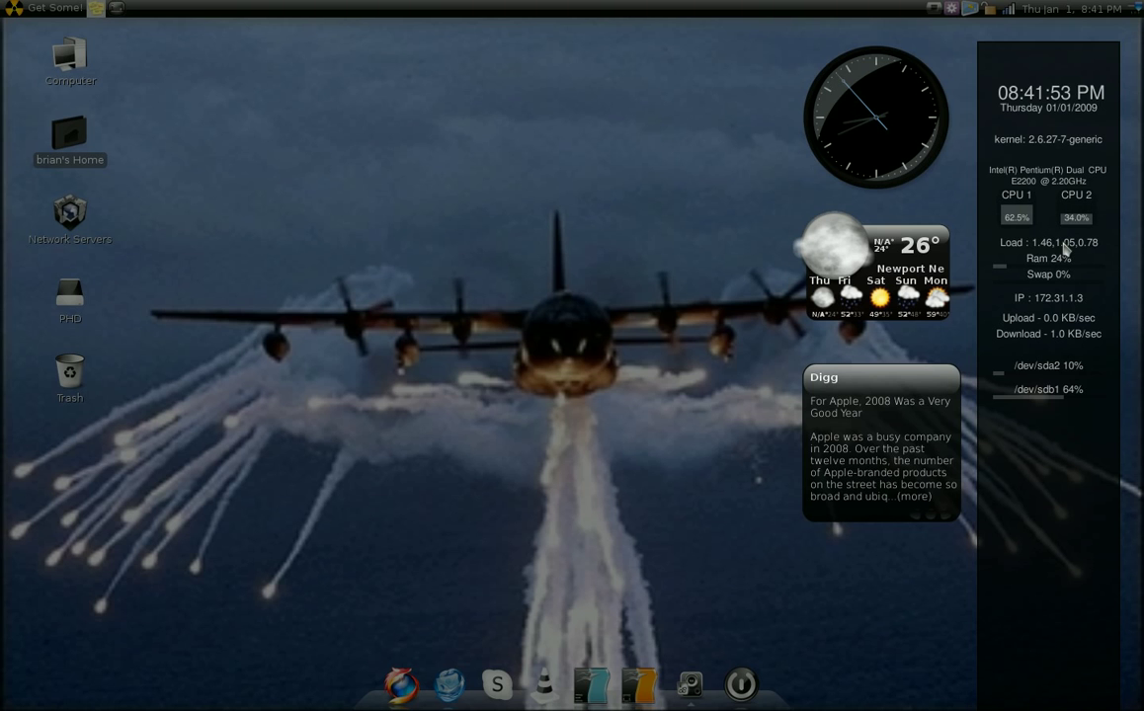
pyautogui.press('F9')
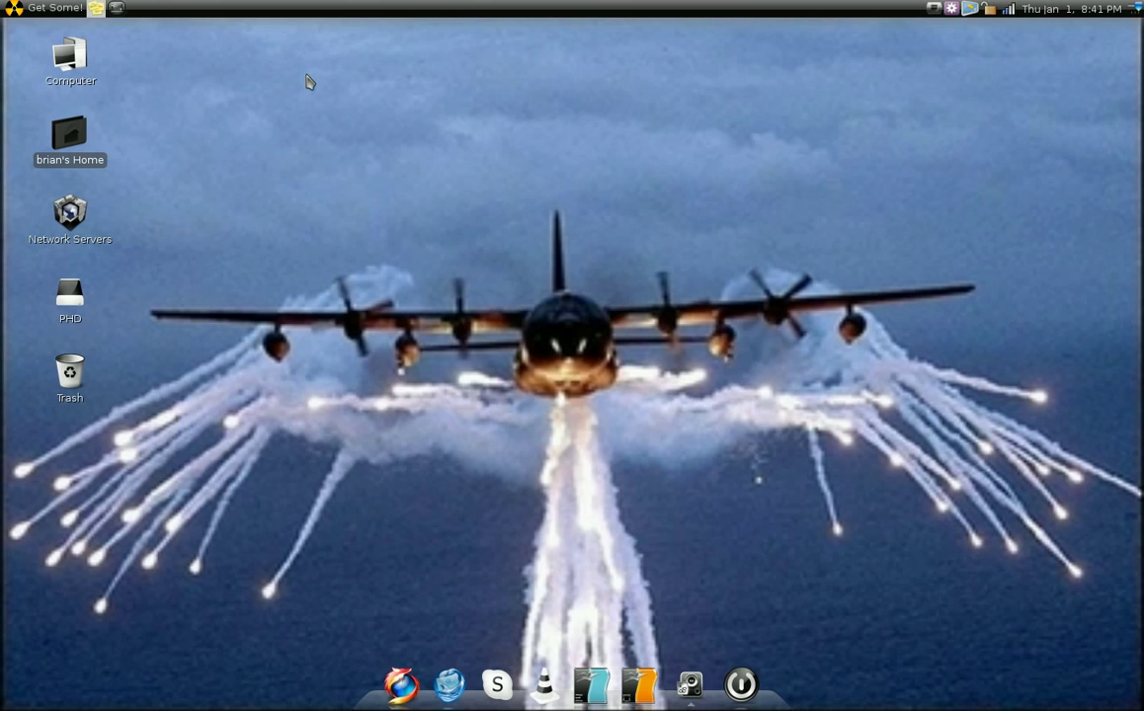
# - Check the Widget Layer plugin's F9 toggle binding in CompizConfig Settings Manager, then close it
pyautogui.click(59, 9)
pyautogui.moveTo(221, 262)
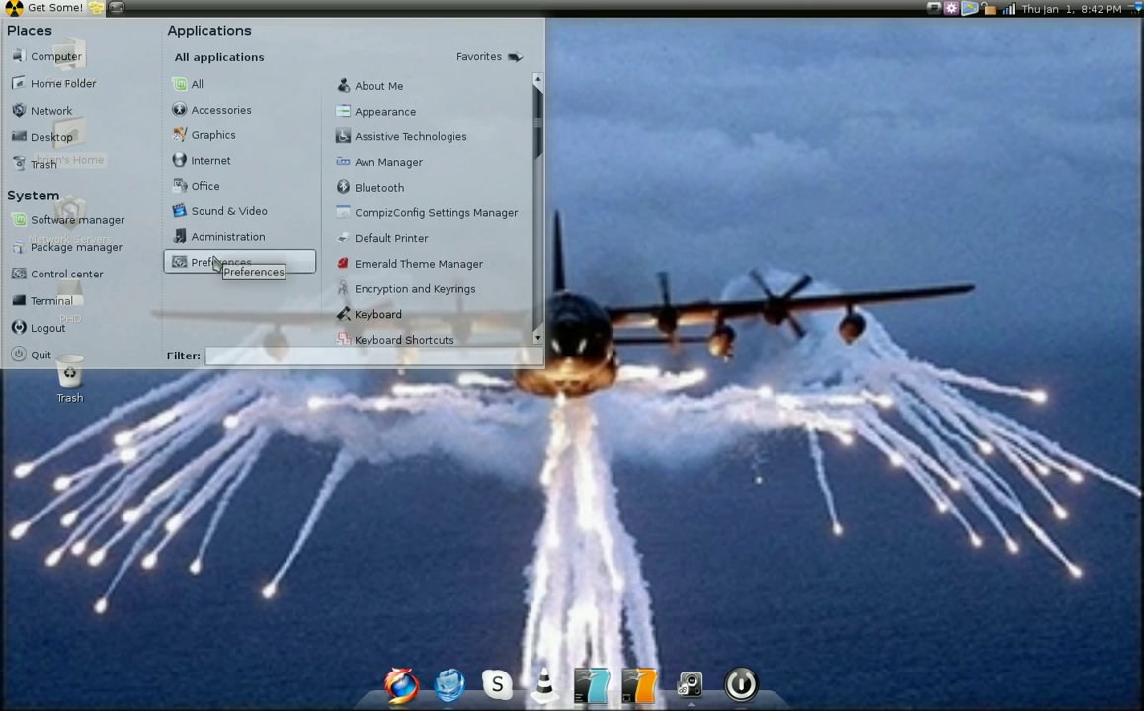
pyautogui.click(394, 227)
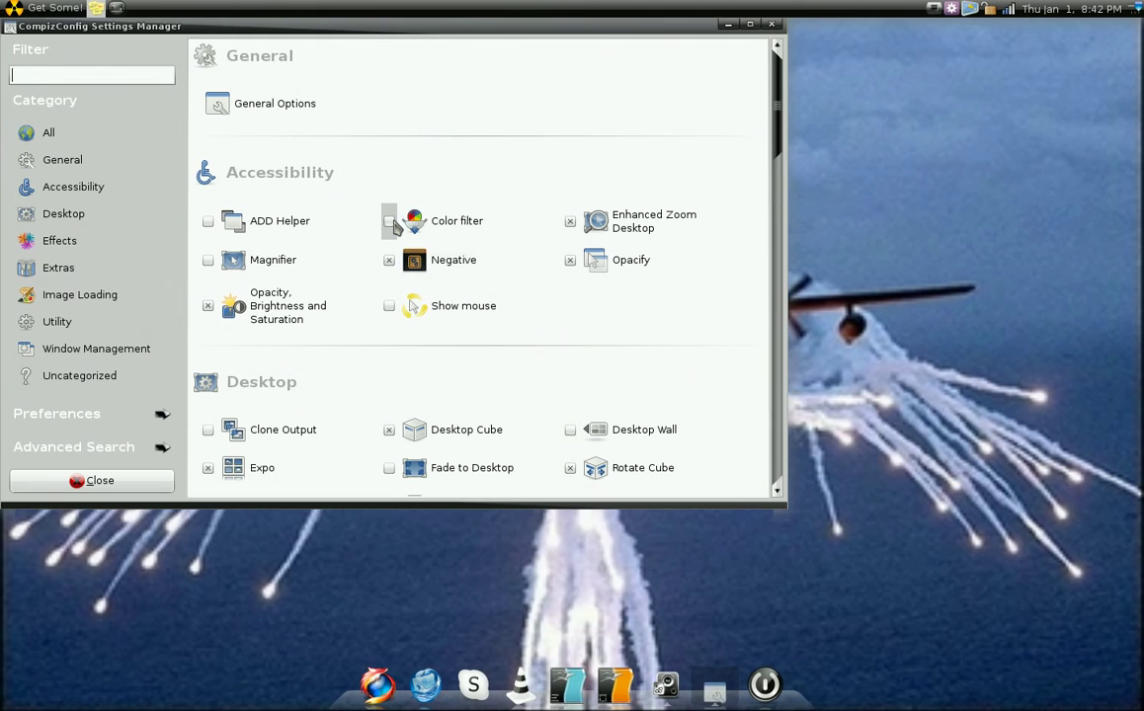
pyautogui.scroll(-3, 660, 323)
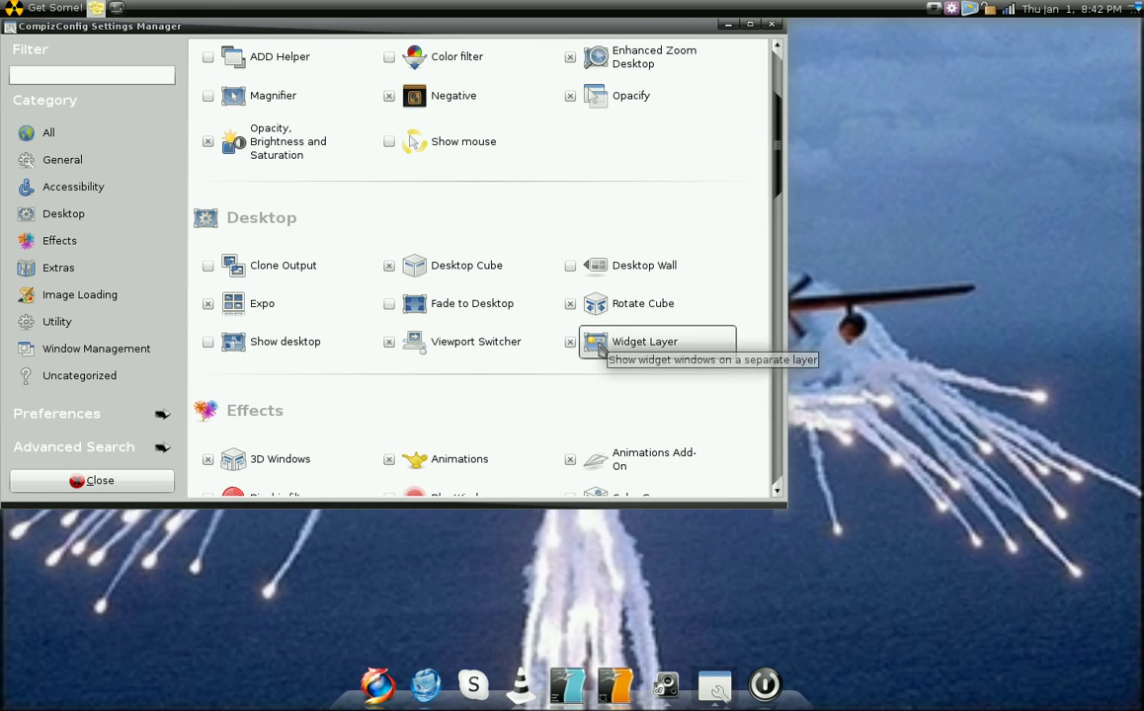
pyautogui.click(600, 346)
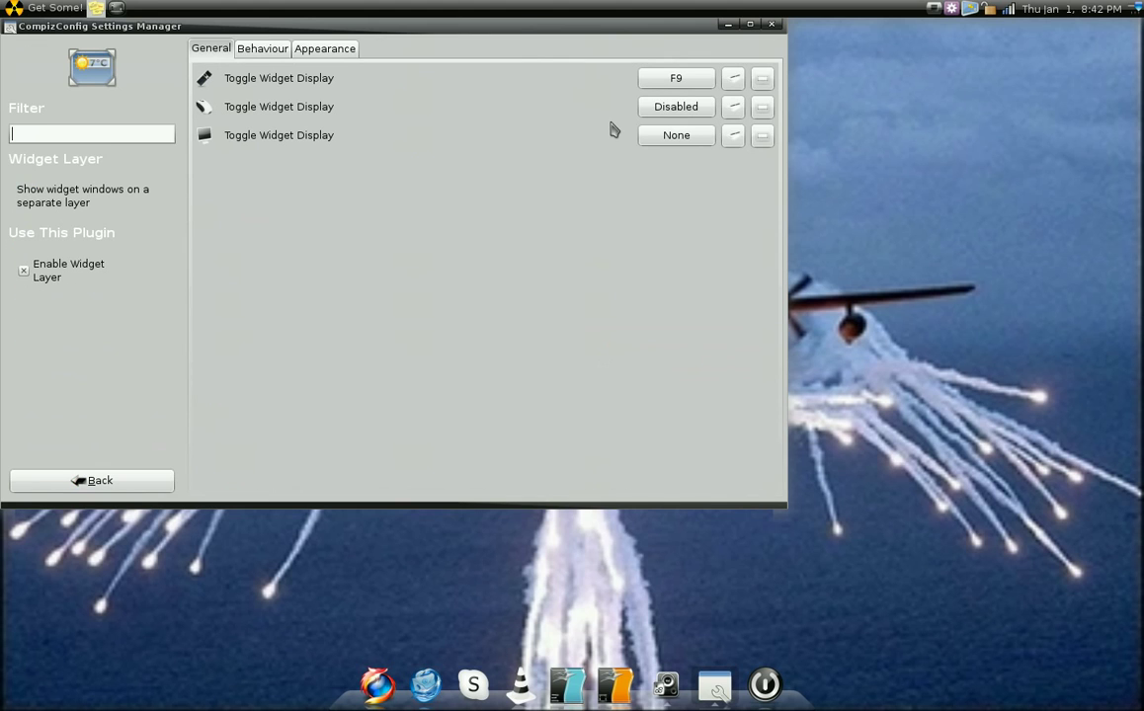
pyautogui.click(769, 25)
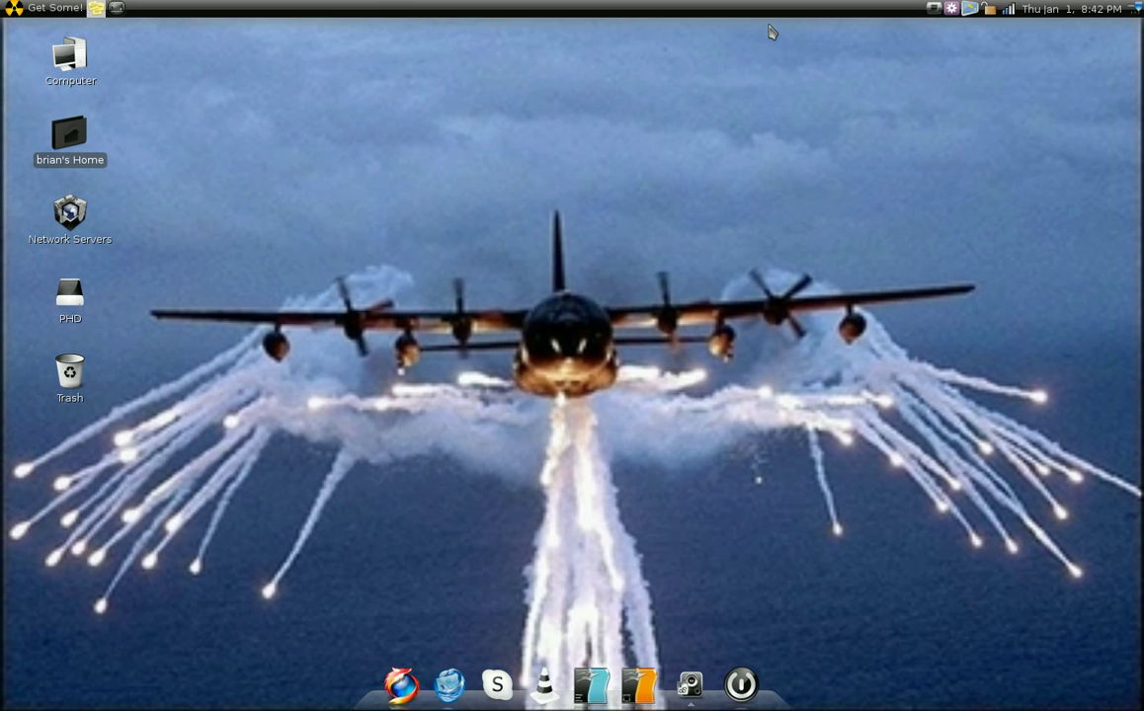
pyautogui.press('F9')
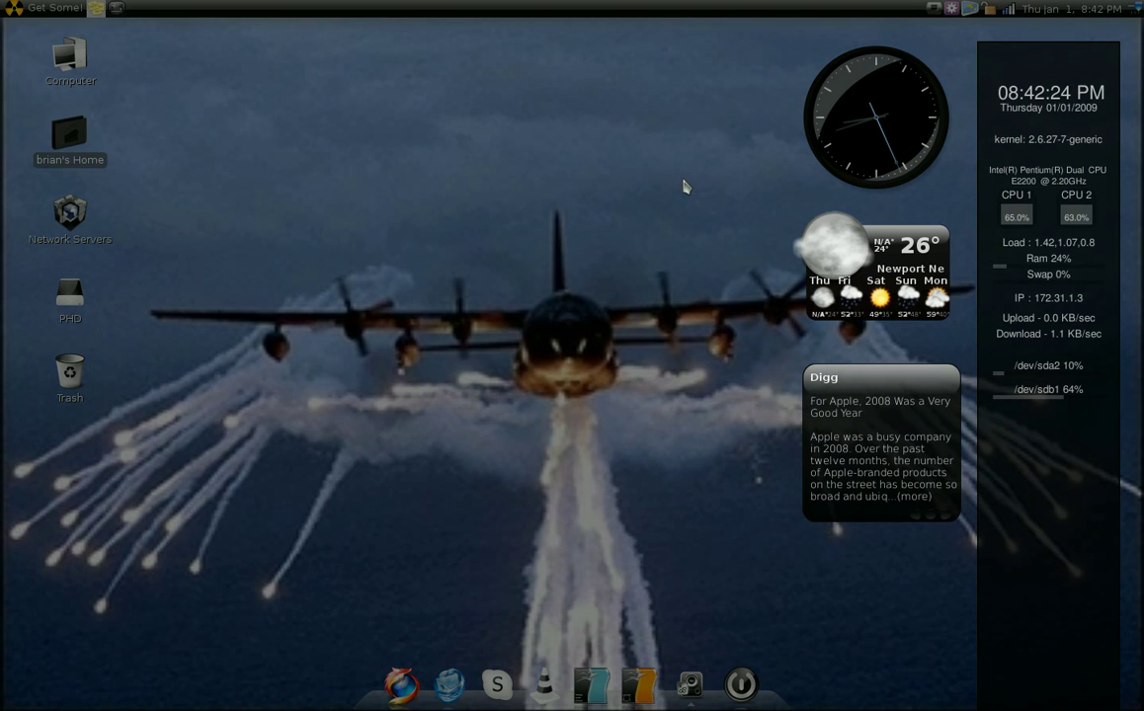
pyautogui.rightClick(886, 119)
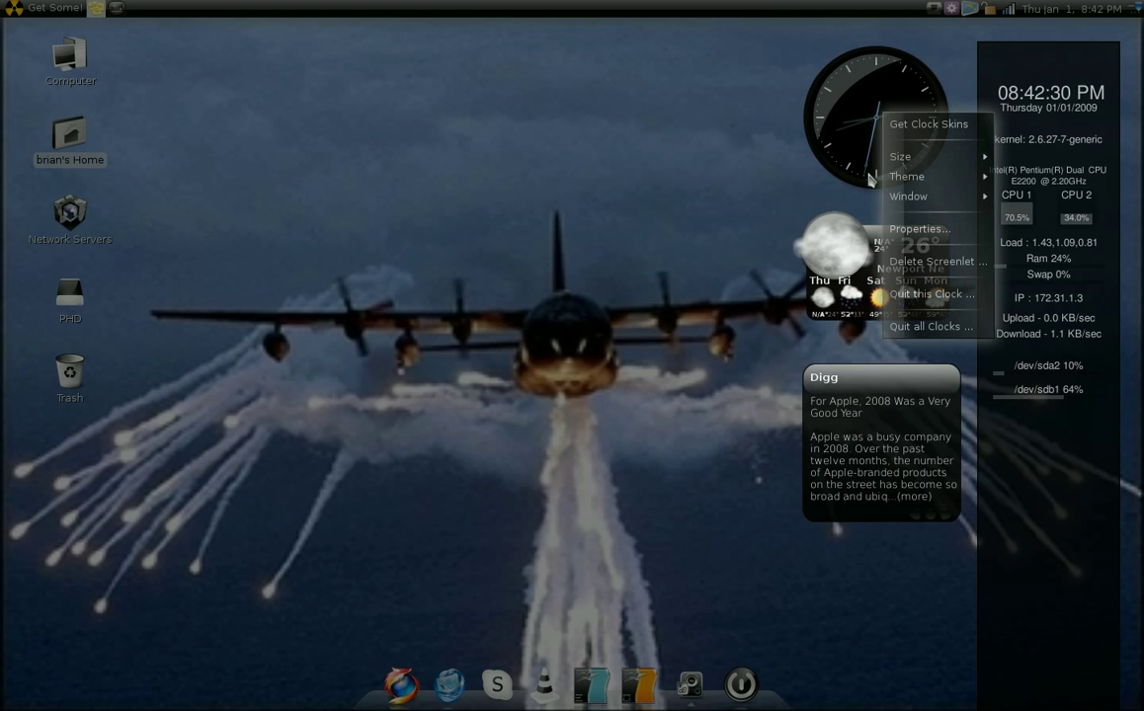
pyautogui.moveTo(924, 196)
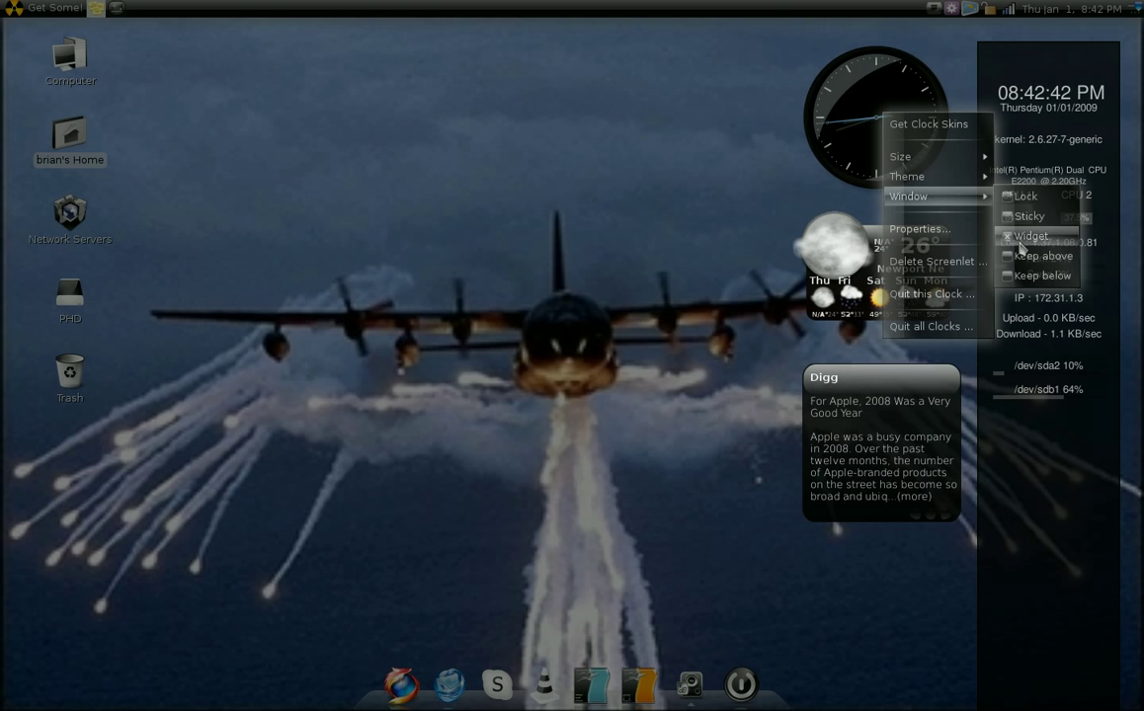
pyautogui.click(663, 135)
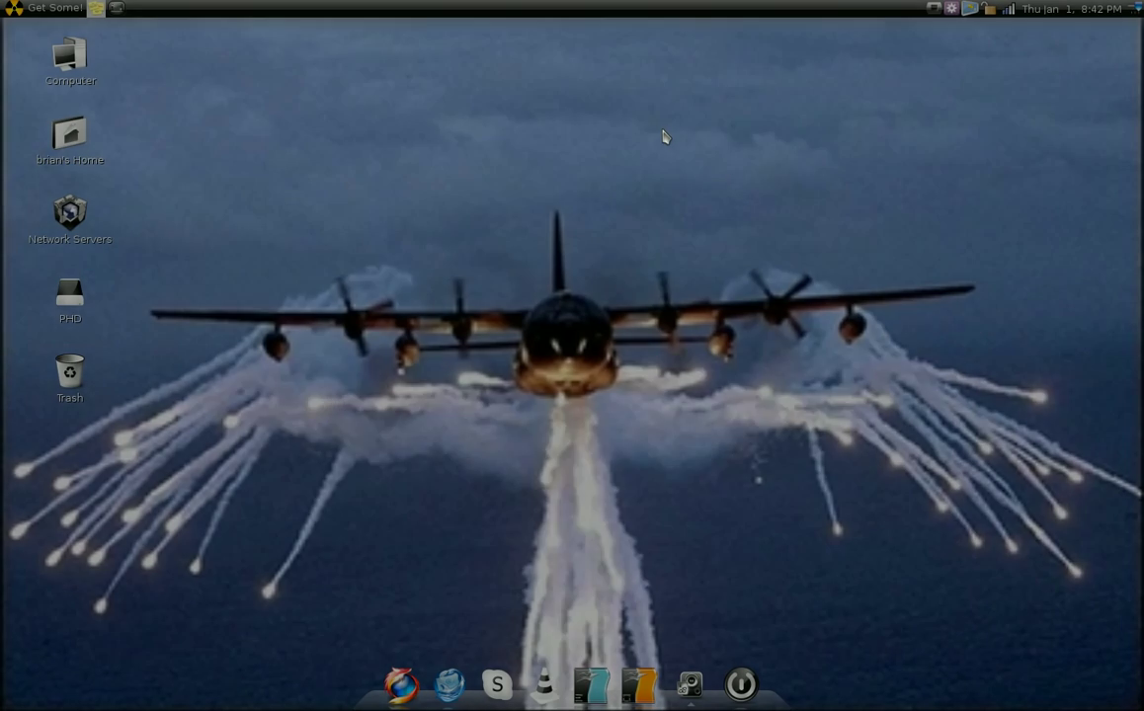